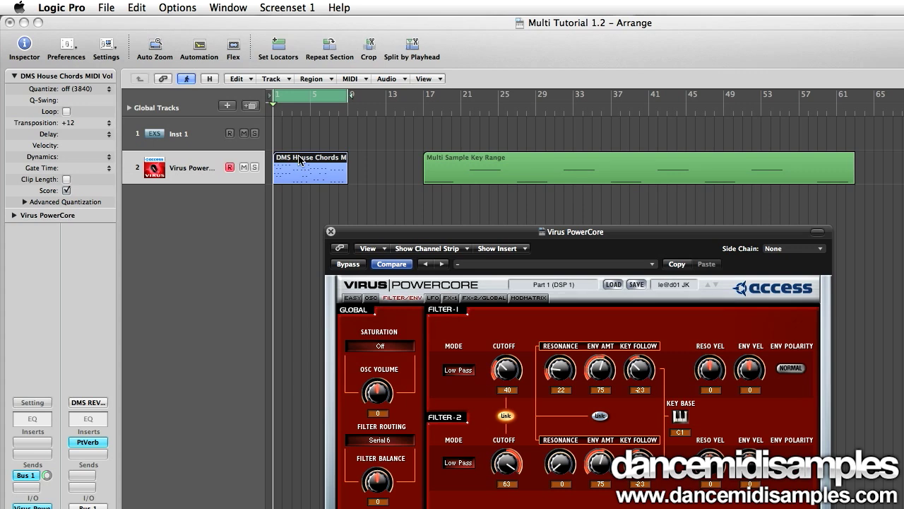
Step: Select the Virus PowerCore track and raise its Filter-1 cutoff to 115
click(331, 147)
click(250, 173)
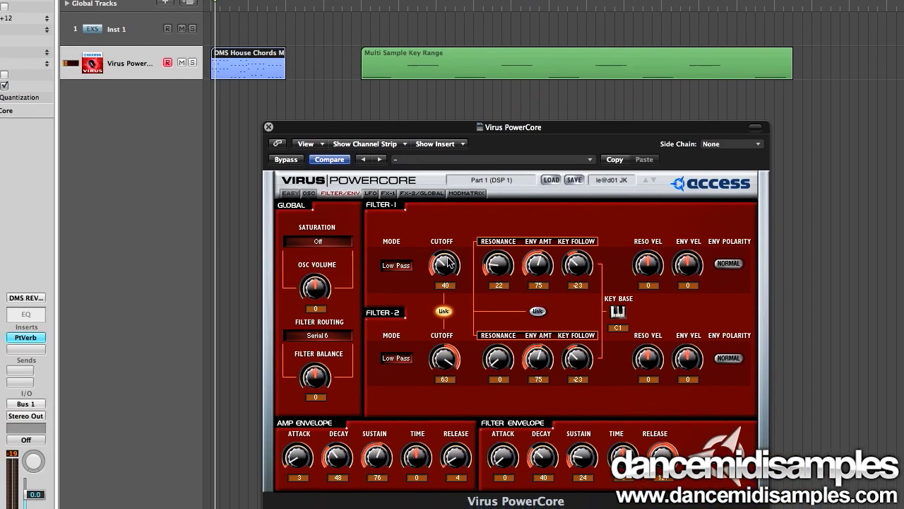
drag(507, 376, 507, 374)
drag(452, 256, 384, 155)
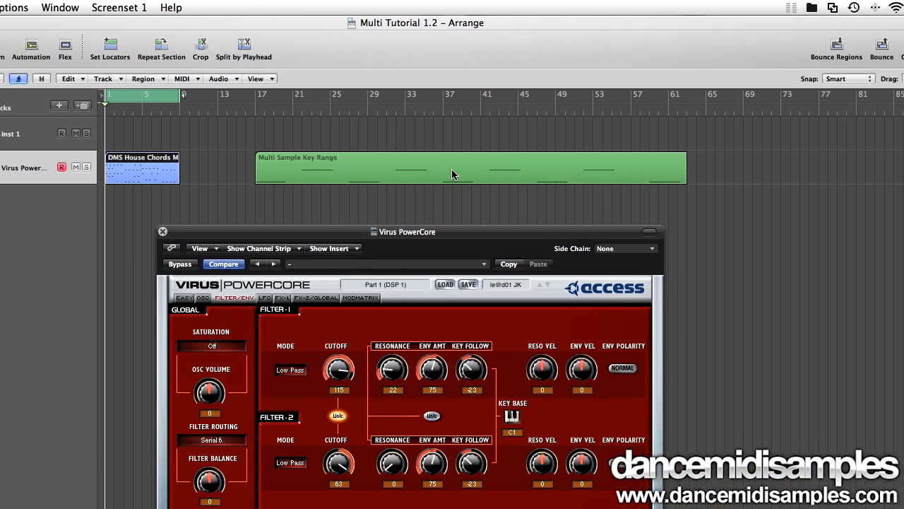
Step: Show the Multi Sample Key Range notes in the Piano Roll, close the Virus window, and step up from C1
double_click(453, 173)
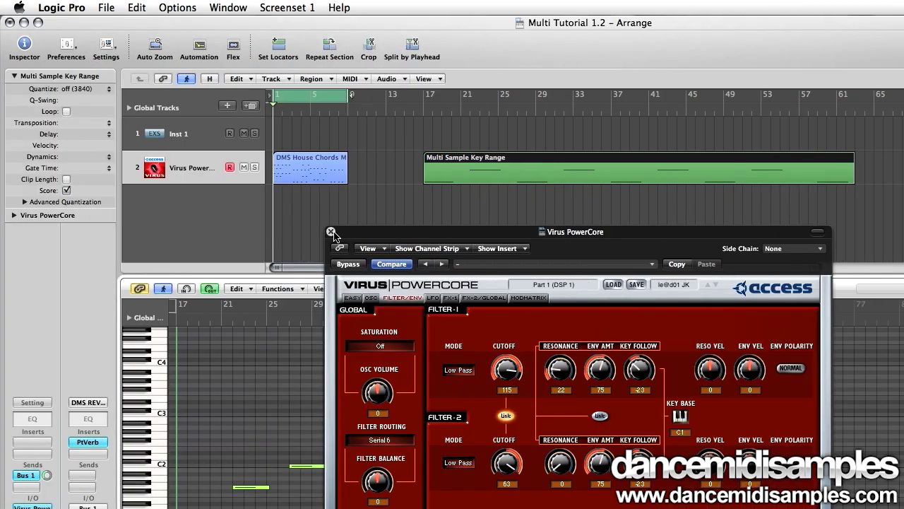
click(162, 231)
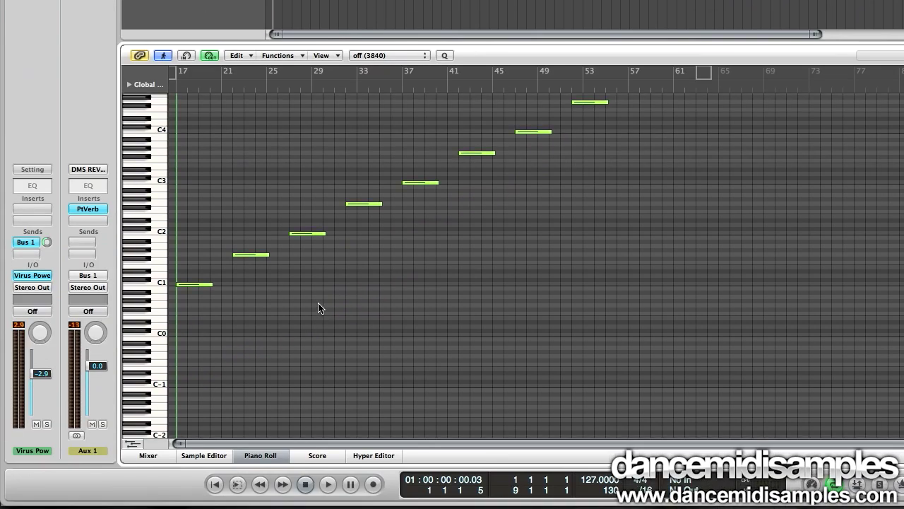
scroll(318, 353, up, 4)
click(198, 330)
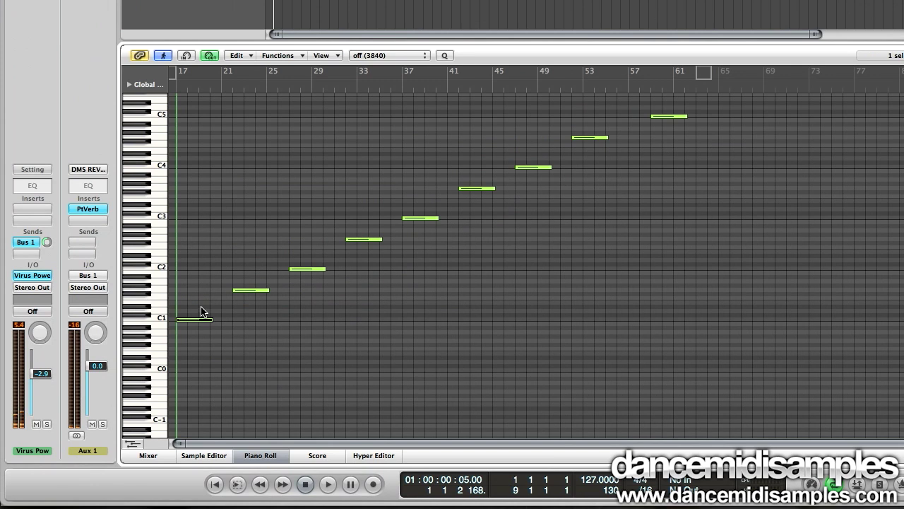
key(Right)
key(Right)
key(Right)
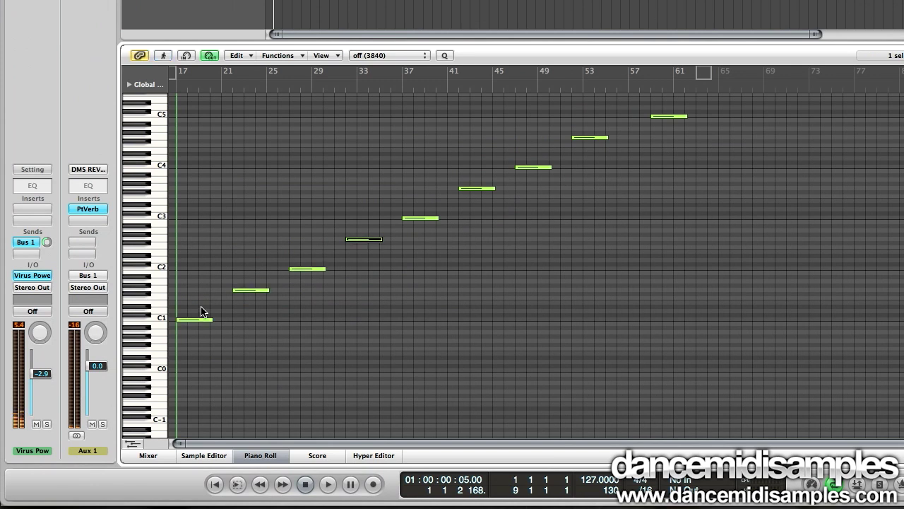
key(Right)
key(Right)
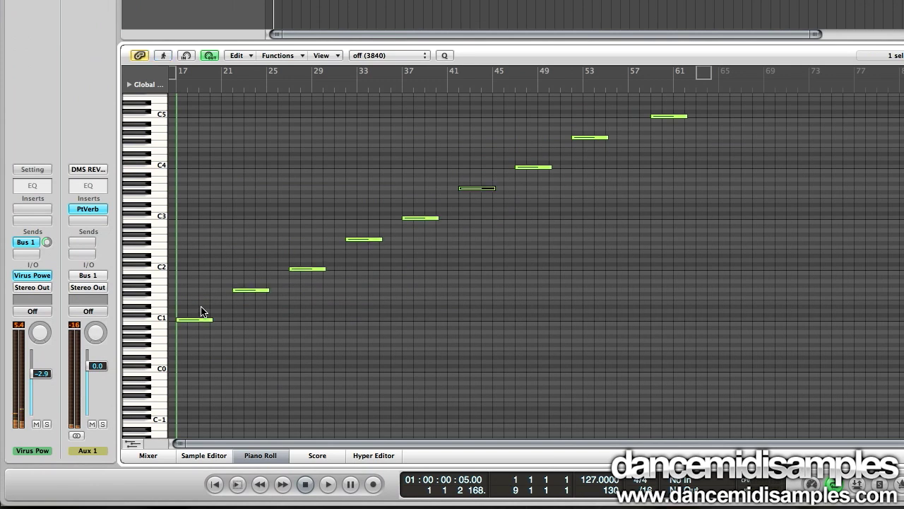
key(Right)
key(Right)
key(Right)
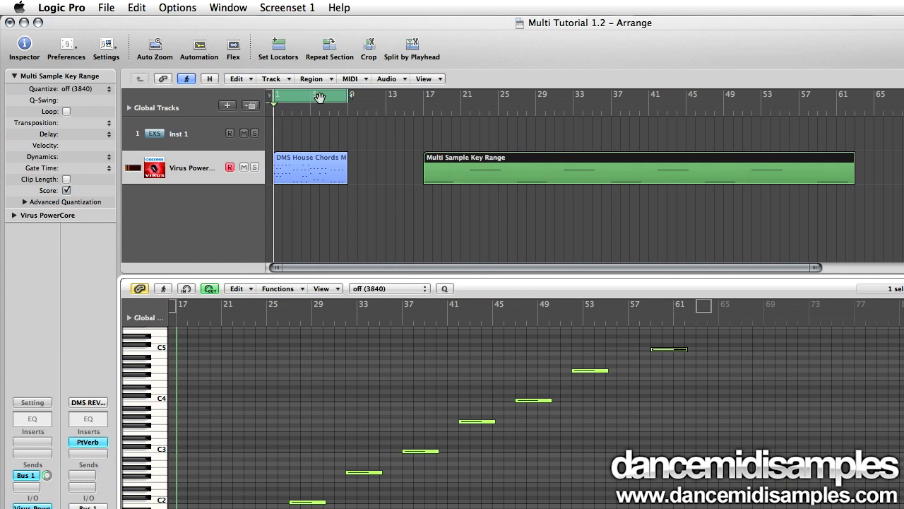
Step: Cycle the ruler over the key-range region, then zero the Virus FX-1 Delay/Reverb Send
drag(319, 98, 819, 95)
drag(565, 96, 573, 96)
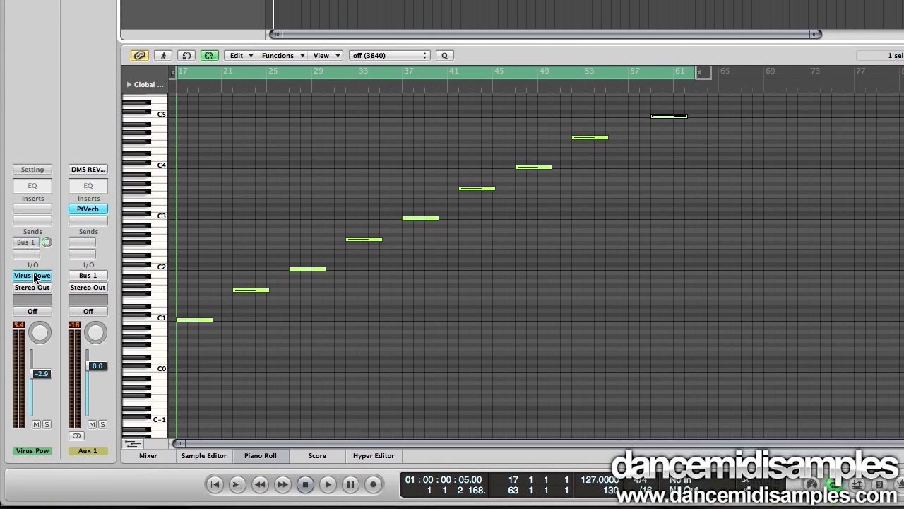
click(32, 286)
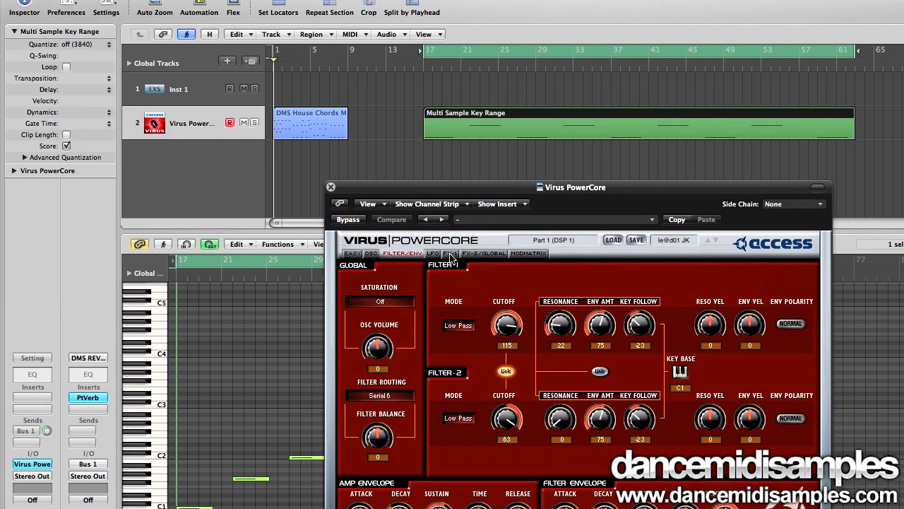
click(450, 255)
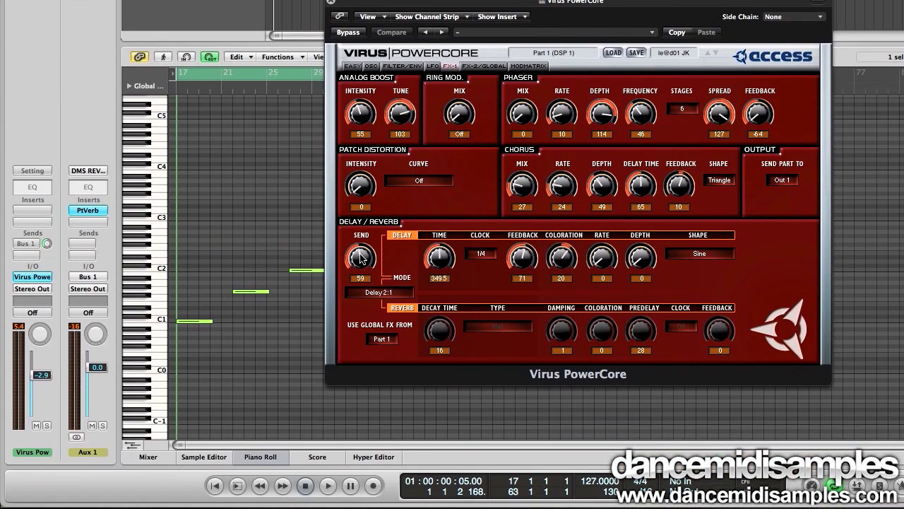
drag(362, 261, 373, 336)
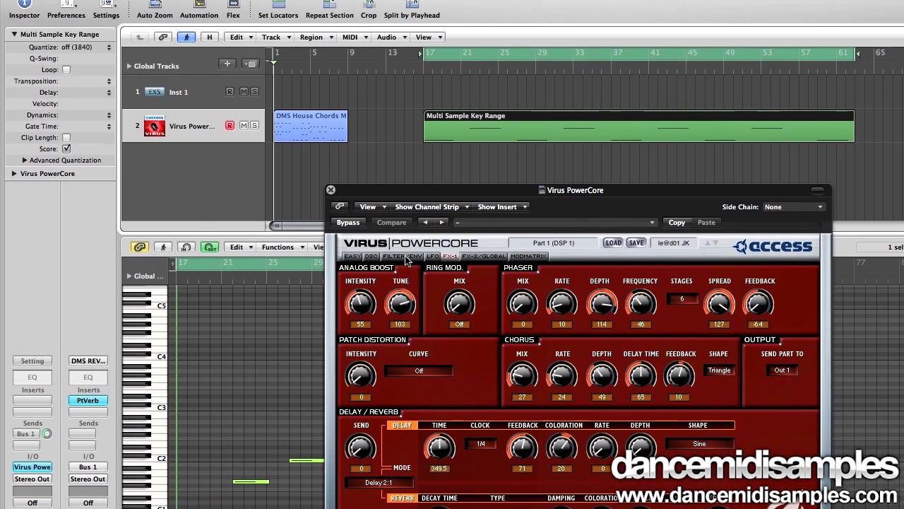
click(403, 168)
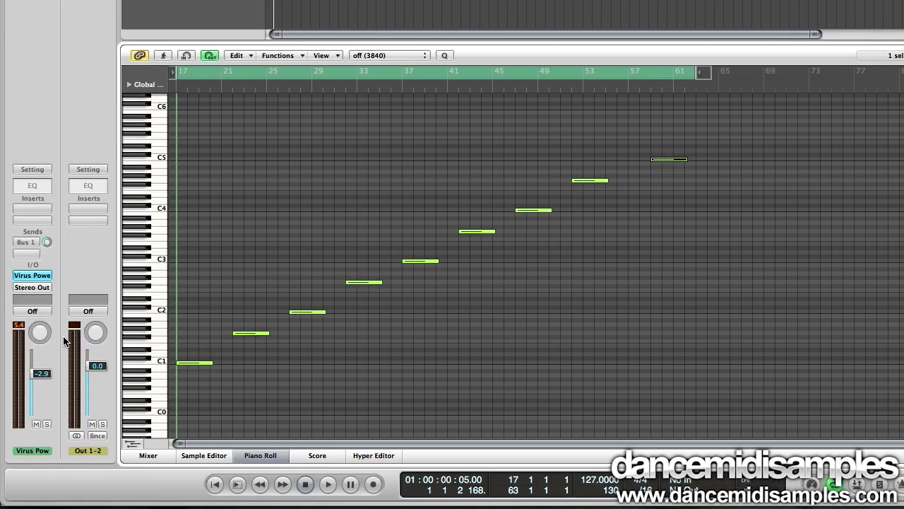
Step: Bounce the Output 1-2 strip to a file named 'Virus Syn Multi 01'
click(97, 435)
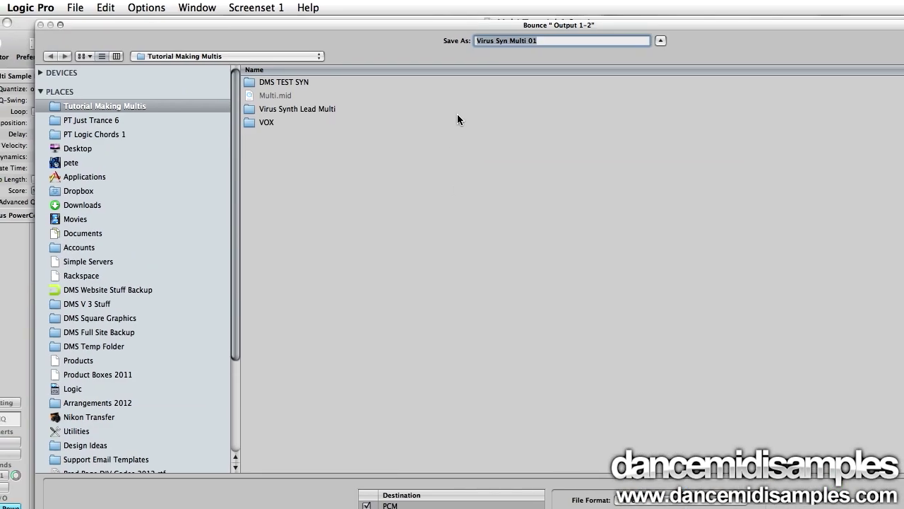
key(Return)
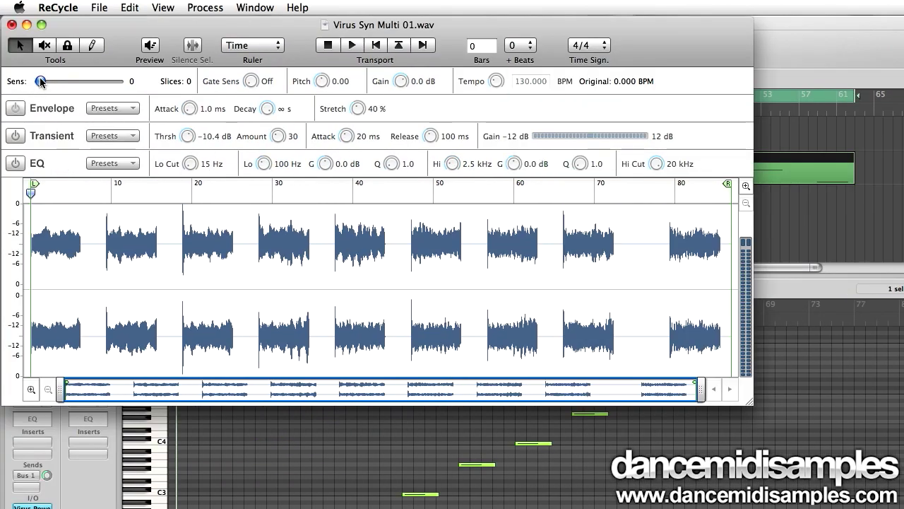
Step: Raise the Sens slider to slice each note and audition the nine slices
drag(39, 81, 55, 82)
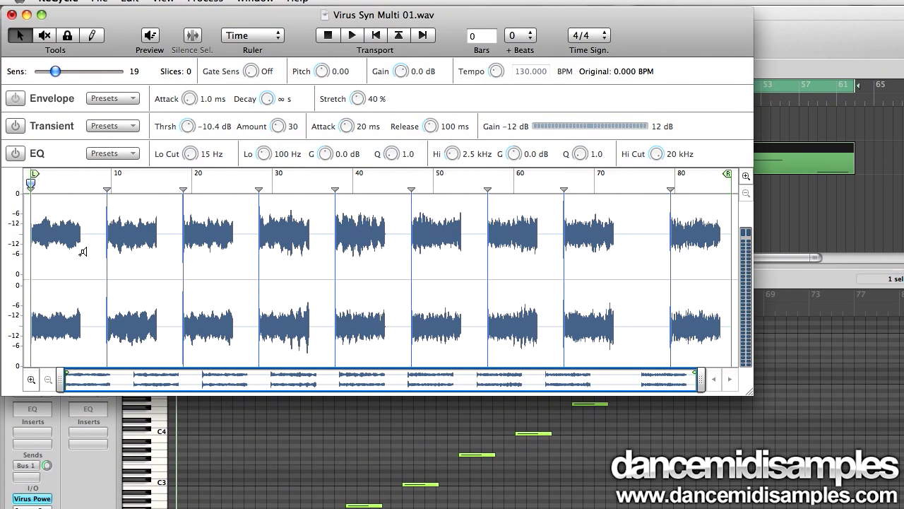
mouse_move(82, 252)
mouse_down()
mouse_move(292, 262)
mouse_move(672, 246)
mouse_up()
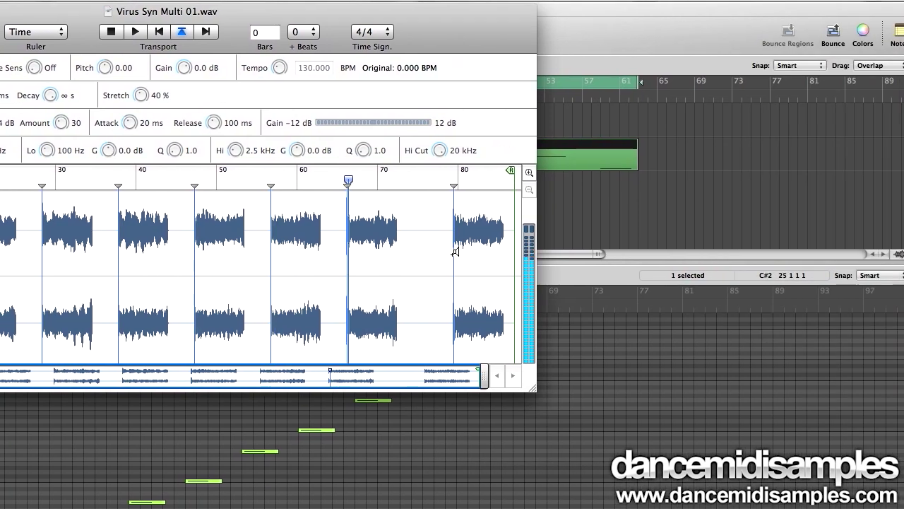
drag(455, 251, 469, 250)
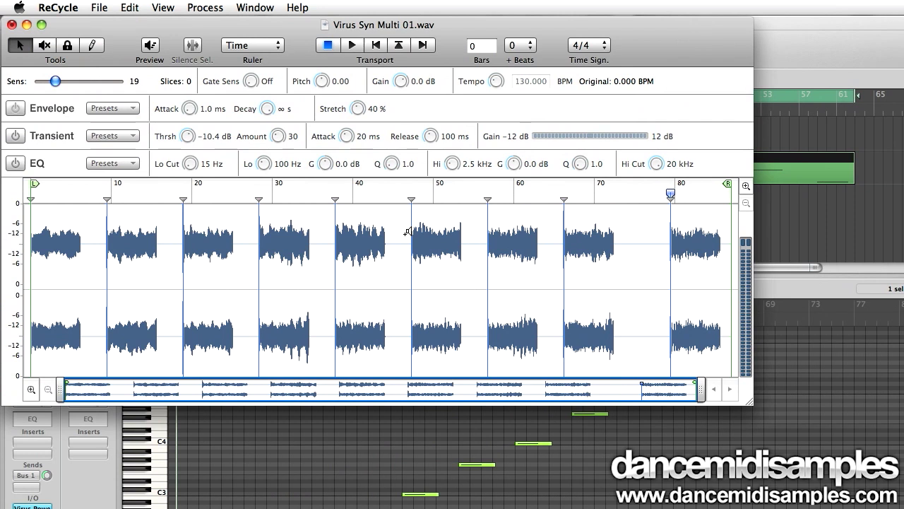
Step: Export the slices with a 1-bar length at 24-bit into Virus Synth Lead Multi
key(Return)
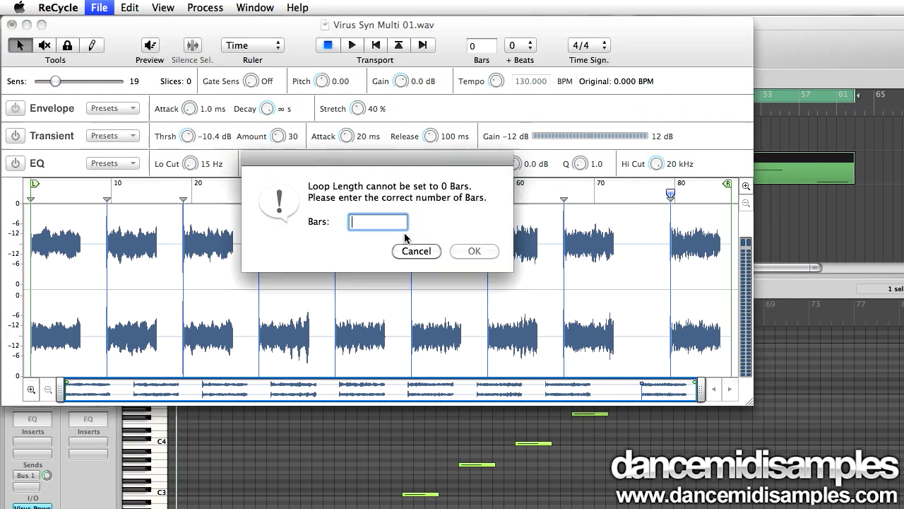
text(1)
key(Return)
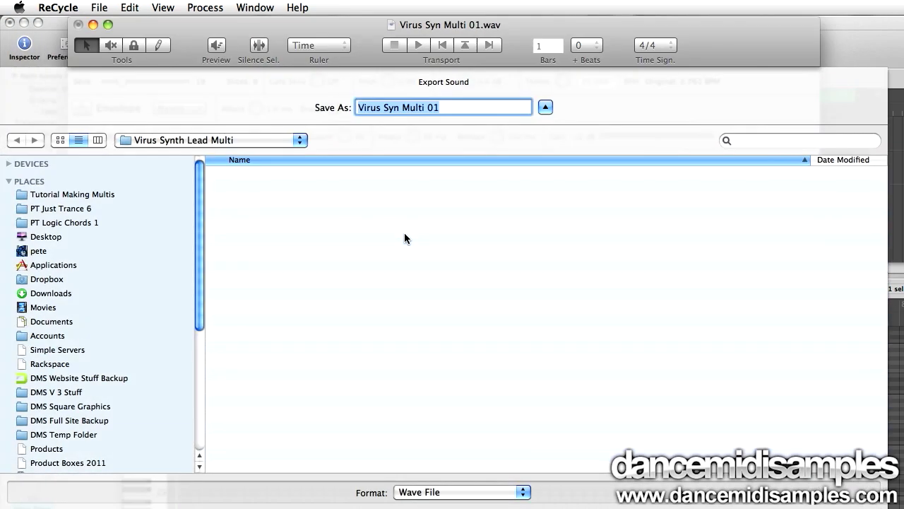
key(Right)
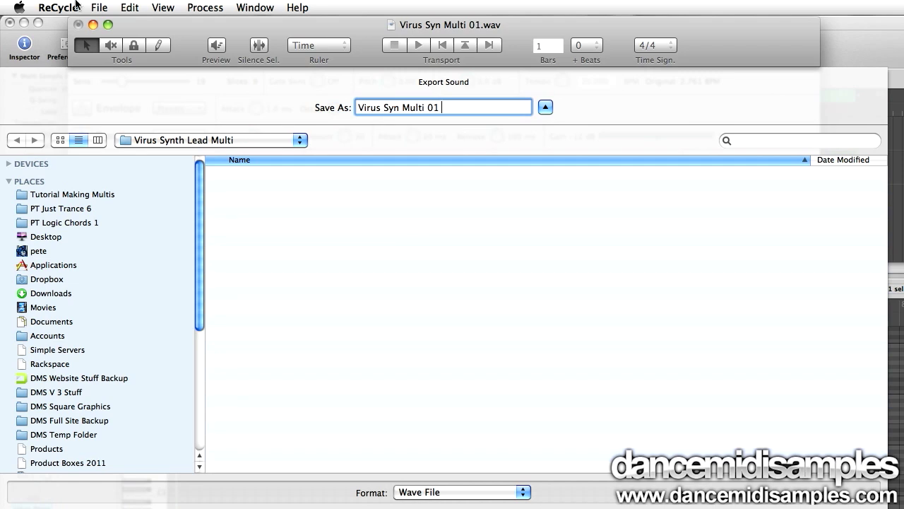
key(Return)
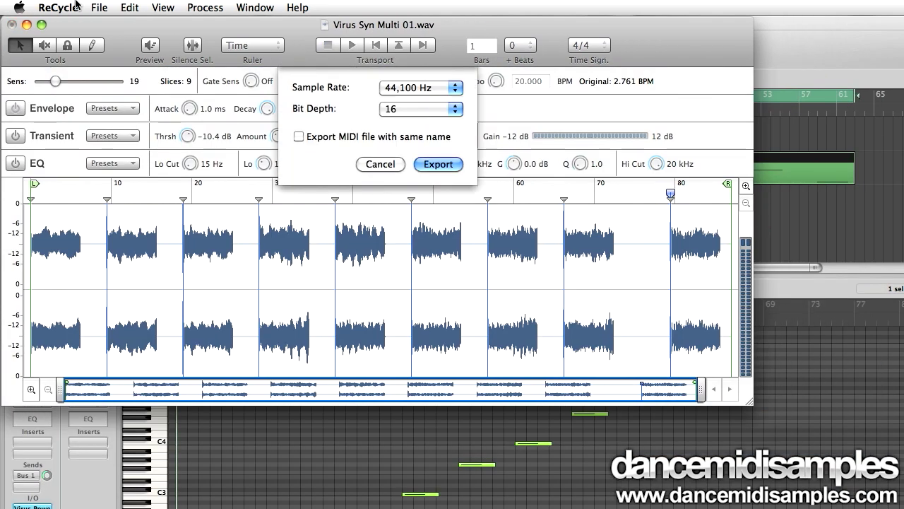
click(371, 110)
click(394, 127)
key(Return)
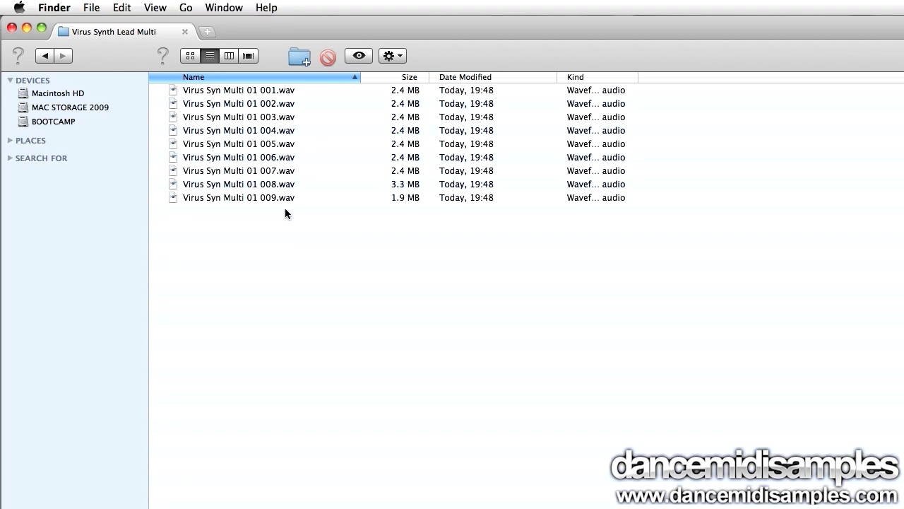
Step: Rename the first slices to Virus Syn Multi 01 C1, G1 and C2
click(272, 92)
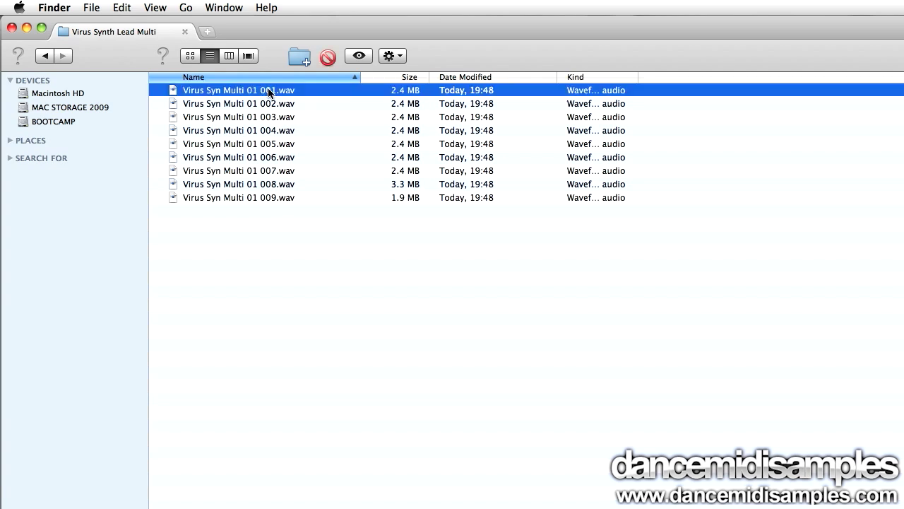
key(Return)
key(Right)
key(BackSpace)
key(BackSpace)
key(BackSpace)
text(C1)
key(Return)
key(Return)
key(Right)
key(BackSpace)
key(BackSpace)
key(BackSpace)
text(G1)
key(Return)
key(Up)
key(Up)
key(Up)
key(Up)
key(Up)
key(Up)
key(Up)
key(Up)
key(Return)
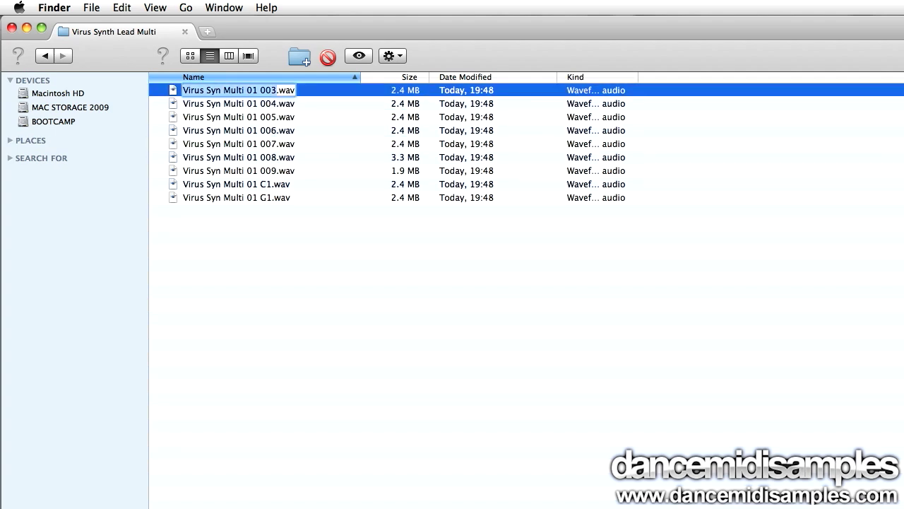
key(Right)
key(BackSpace)
key(BackSpace)
key(BackSpace)
text(C2)
key(Return)
key(Up)
key(Up)
key(Up)
key(Up)
key(Up)
key(Up)
key(Up)
Step: Rename the next slices to Virus Syn Multi 01 G2, C3 and G3
key(Return)
key(Right)
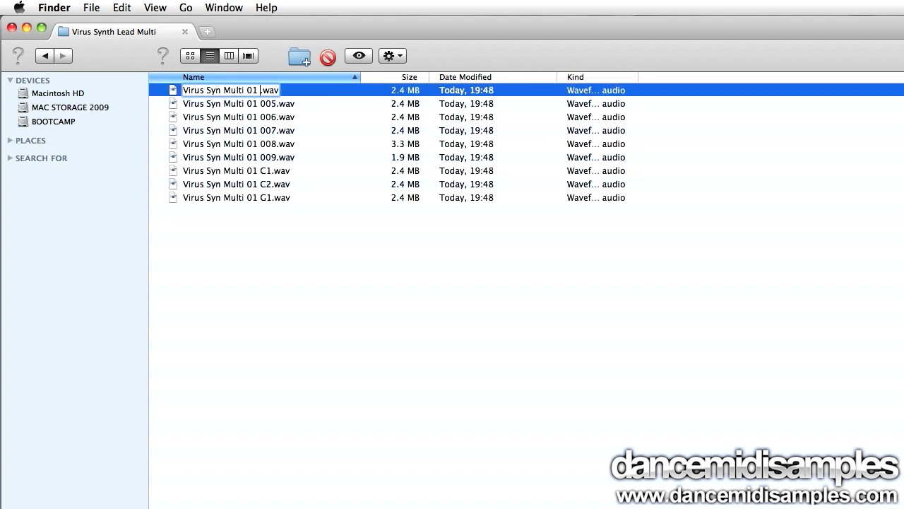
text(G2)
key(Return)
key(Up)
key(Up)
key(Up)
key(Up)
key(Up)
key(Up)
key(Up)
key(Up)
key(Return)
key(Right)
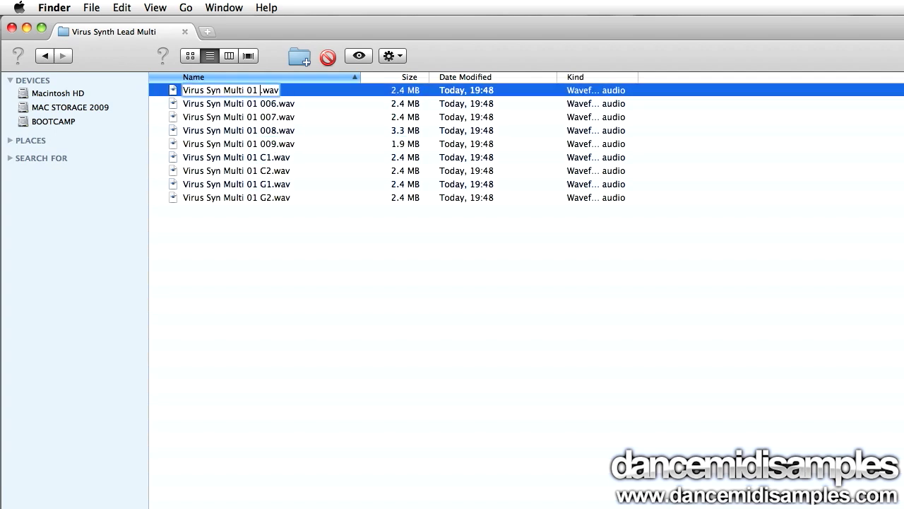
text(C3)
key(Return)
key(Up)
key(Up)
key(Up)
key(Up)
key(Up)
key(Up)
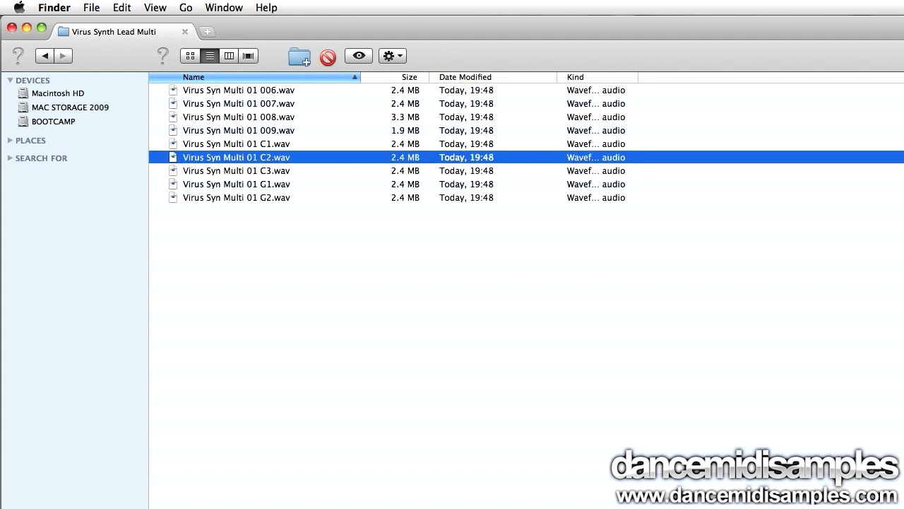
key(Return)
key(Right)
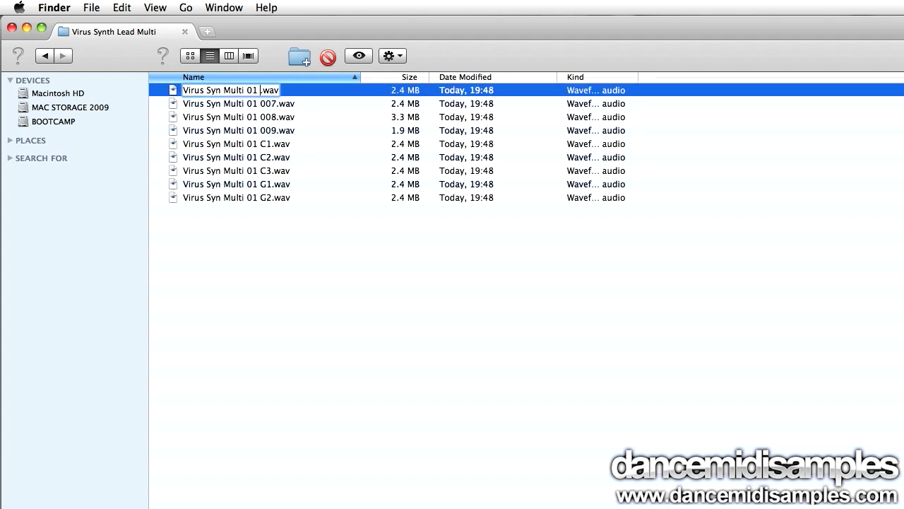
text(G3)
key(Return)
key(Up)
key(Up)
key(Up)
key(Up)
key(Up)
key(Up)
key(Up)
key(Up)
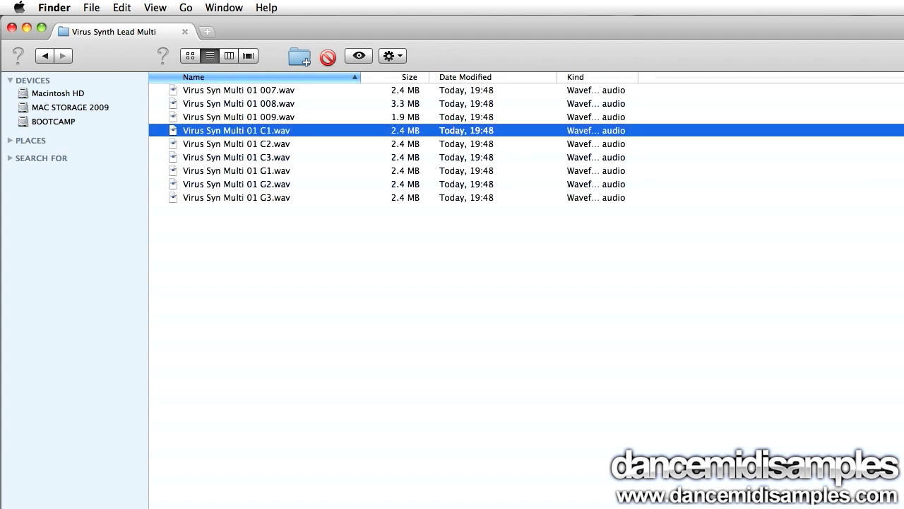
Step: Rename the last slices to Virus Syn Multi 01 C4, G4 and C5
key(Return)
key(Right)
key(BackSpace)
key(BackSpace)
key(BackSpace)
text(C4)
key(Return)
key(Up)
key(Up)
key(Up)
key(Up)
key(Up)
key(Return)
key(Right)
key(BackSpace)
key(BackSpace)
key(BackSpace)
text(G)
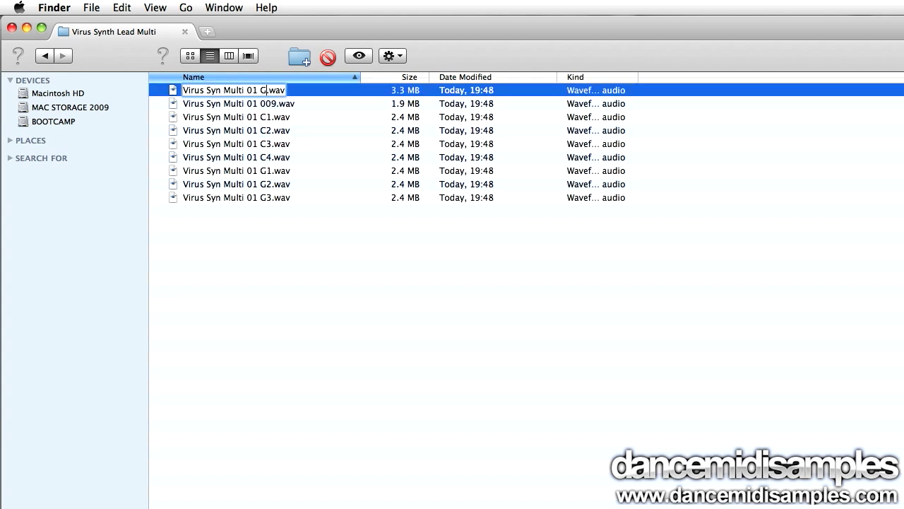
text(4)
key(Return)
key(Up)
key(Up)
key(Up)
key(Up)
key(Up)
key(Up)
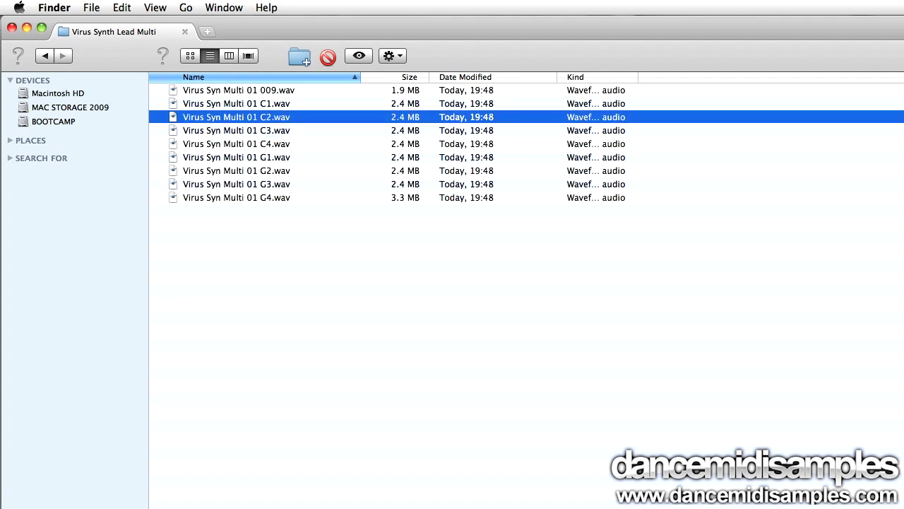
key(Up)
key(Up)
key(Return)
key(Right)
key(BackSpace)
key(BackSpace)
key(BackSpace)
text(C5)
key(Return)
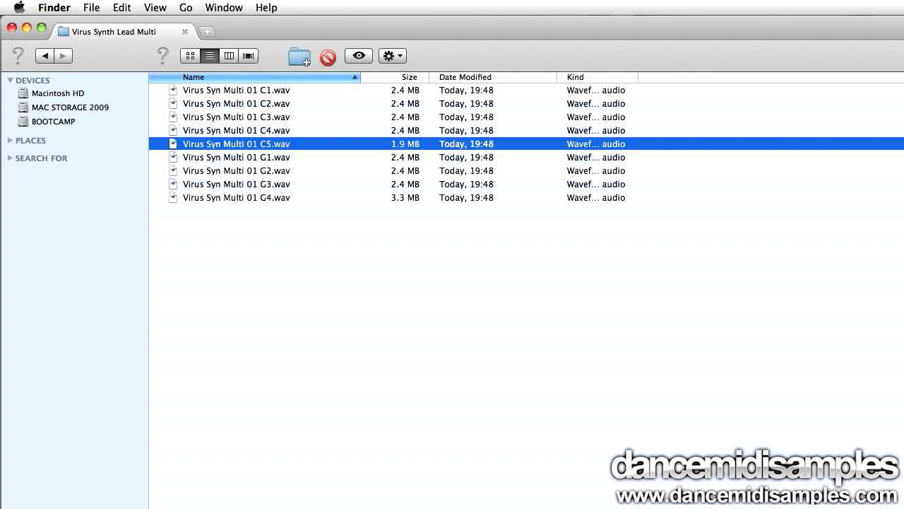
Step: Return to Logic, close Musical Typing, and open the EXS24 Instrument Editor on Inst 1
key(super+Tab)
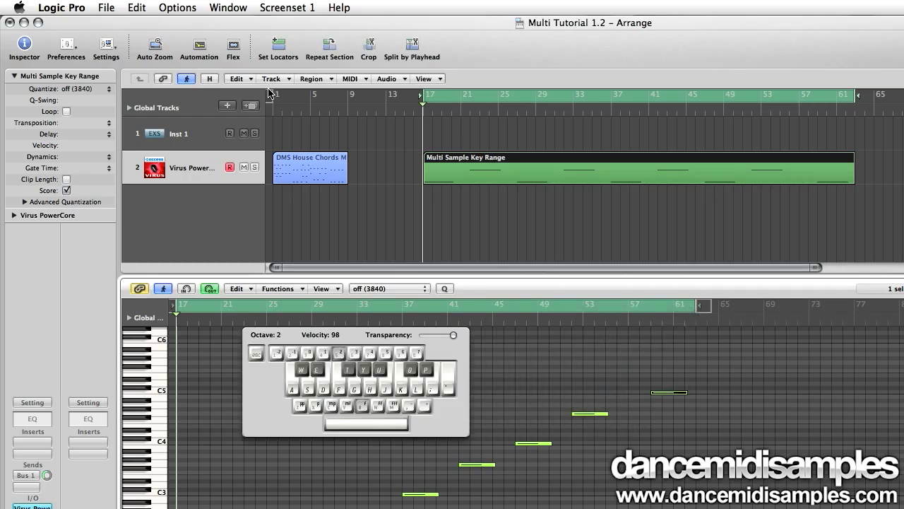
key(Caps_Lock)
click(183, 134)
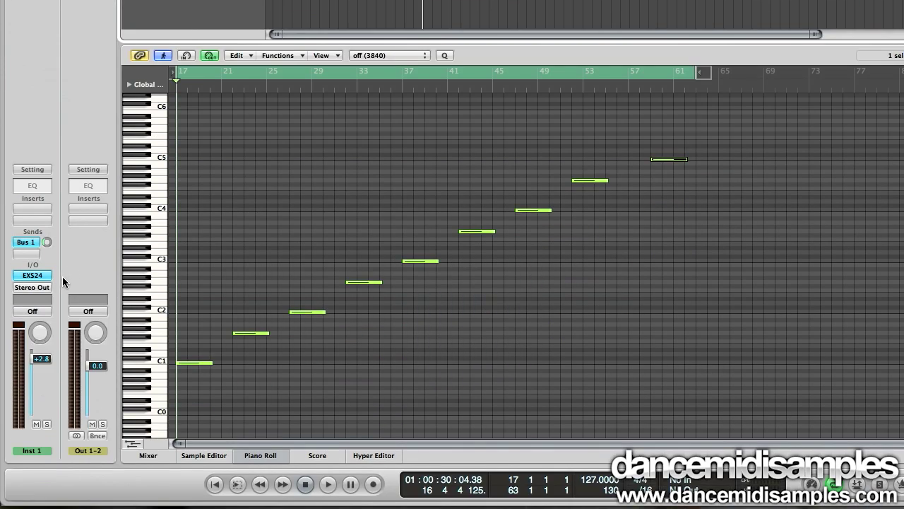
click(44, 276)
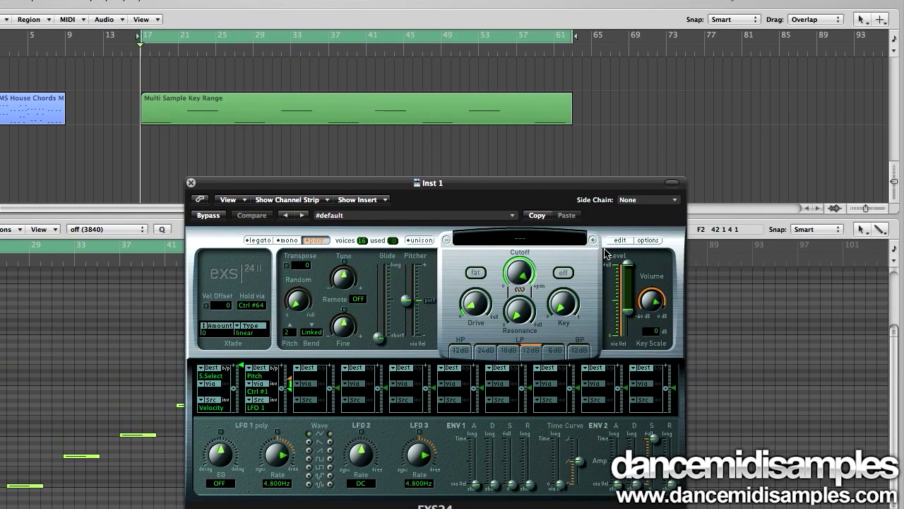
click(894, 66)
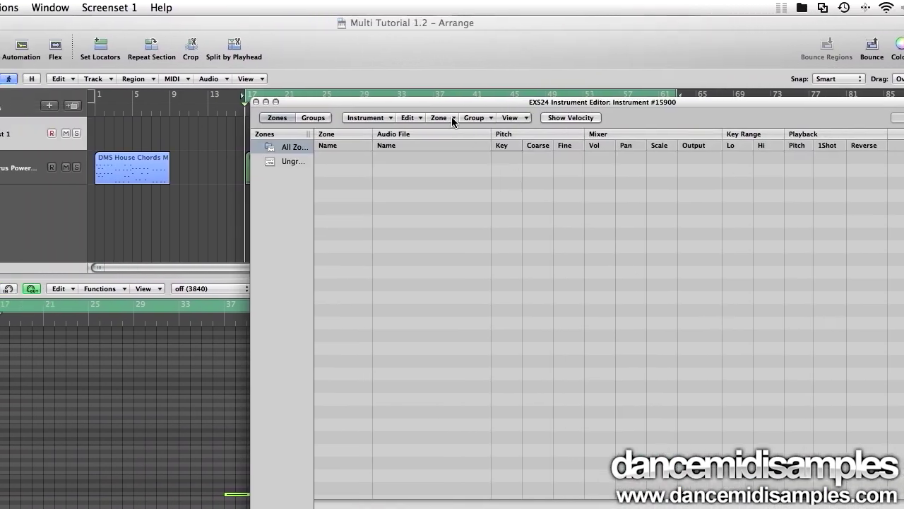
Step: Load all nine wav files from the Virus Synth Lead Multi folder with Zone > Load Multiple Samples
click(346, 75)
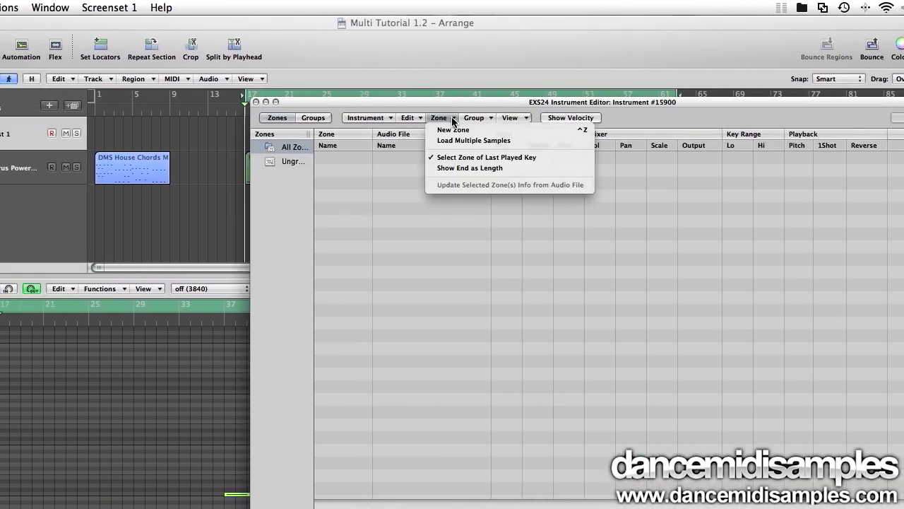
click(451, 139)
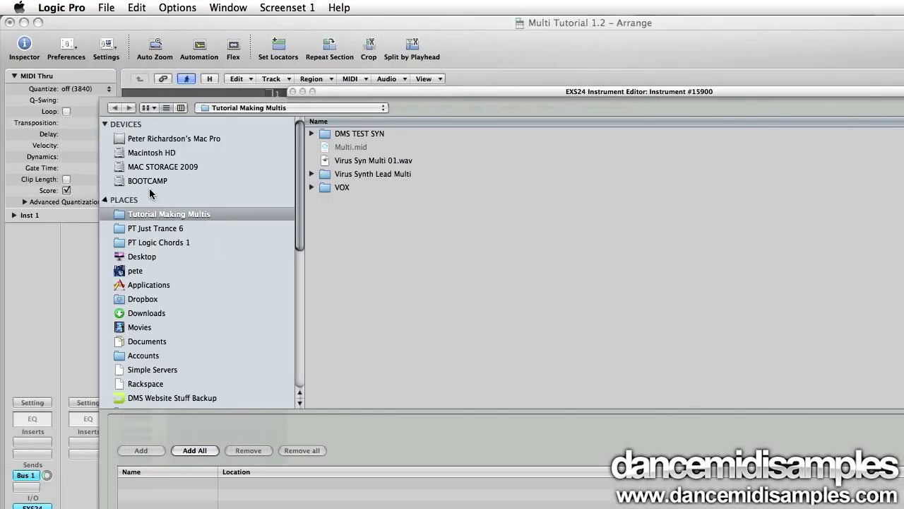
double_click(327, 175)
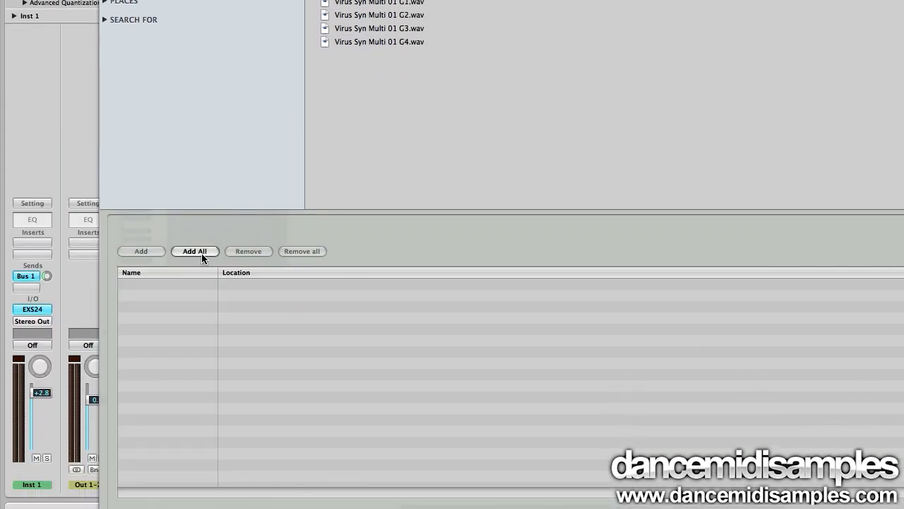
click(199, 253)
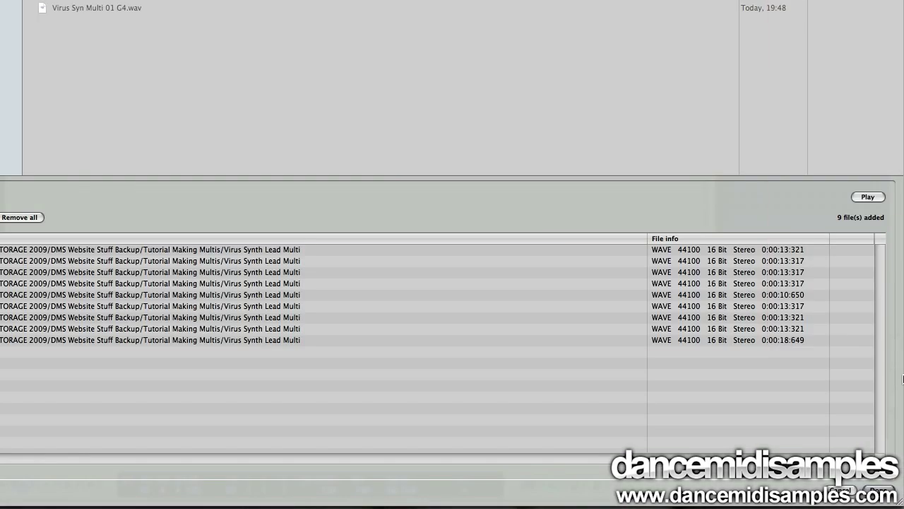
click(879, 490)
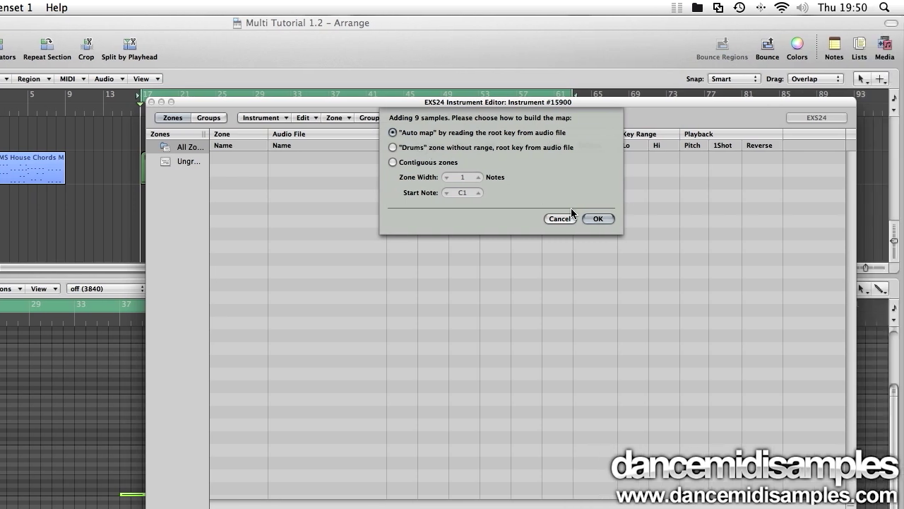
Step: Auto-map the nine samples using the root key read from each audio file
click(622, 220)
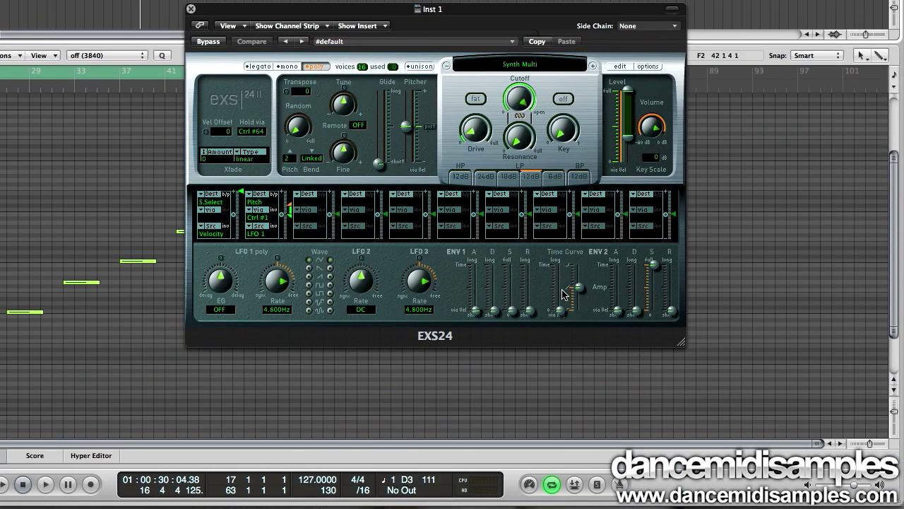
Step: Lengthen ENV2 release, enable the filter, route Env1 to Filter Cutoff at about +32%, and lower the cutoff
drag(670, 317, 671, 293)
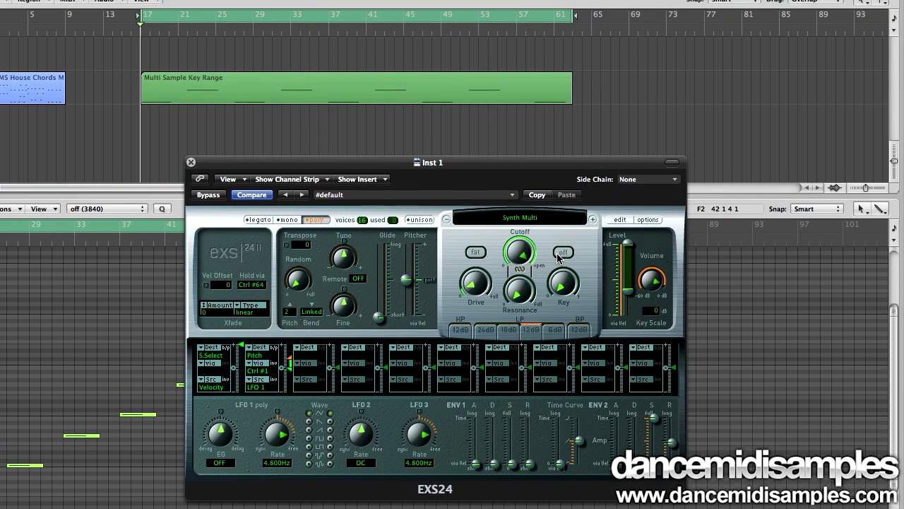
click(560, 107)
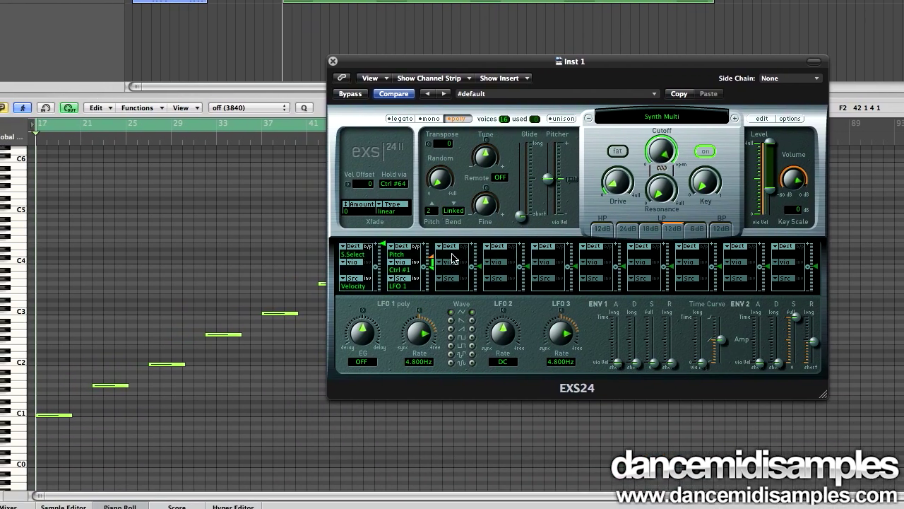
click(422, 249)
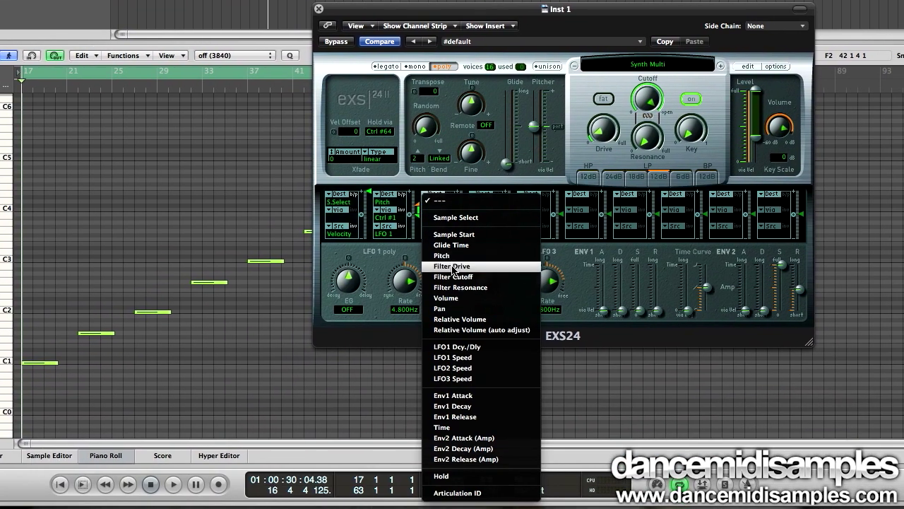
click(453, 276)
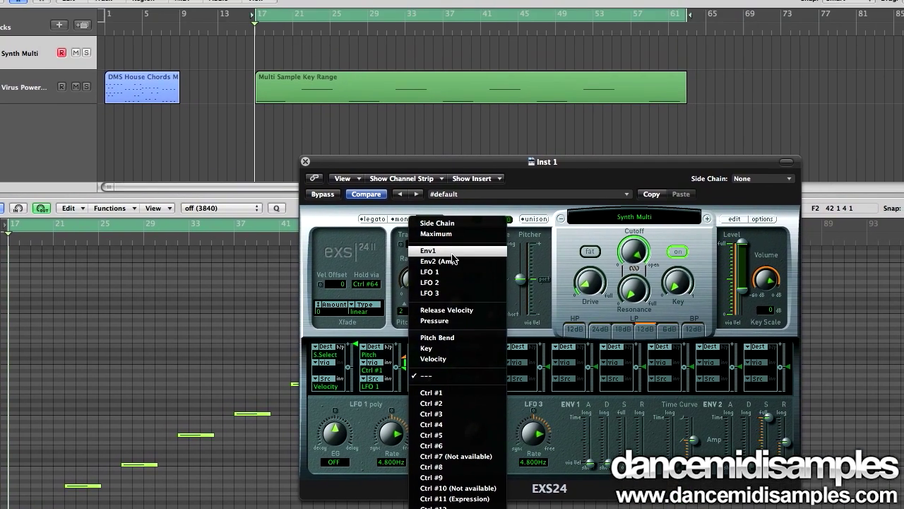
click(456, 118)
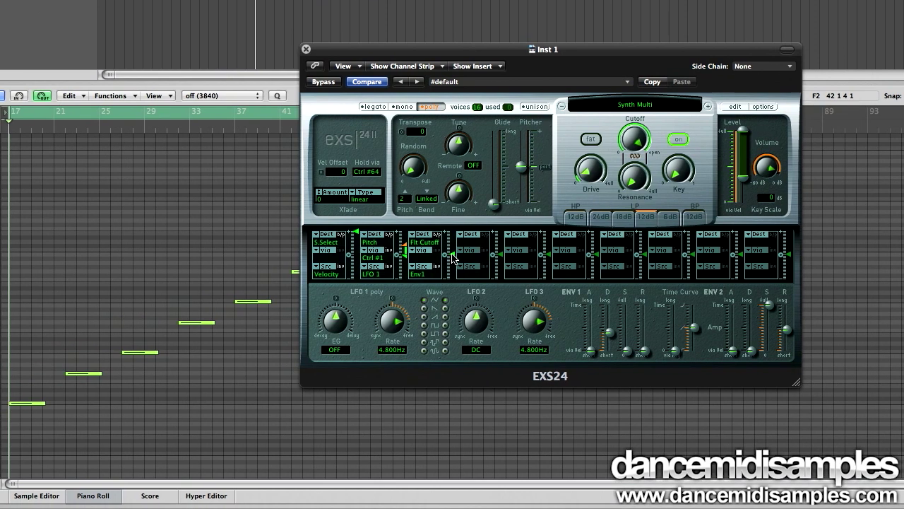
click(339, 205)
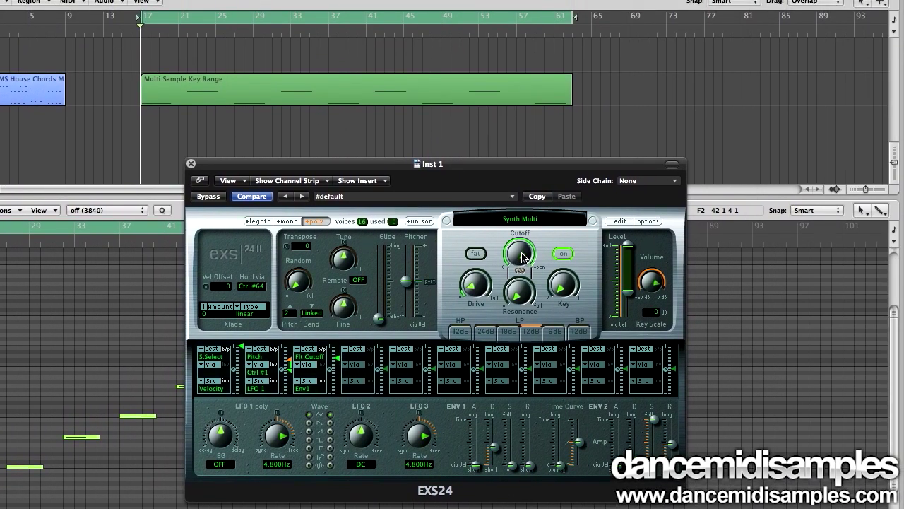
mouse_move(523, 258)
mouse_down()
mouse_move(522, 318)
mouse_move(524, 258)
mouse_up()
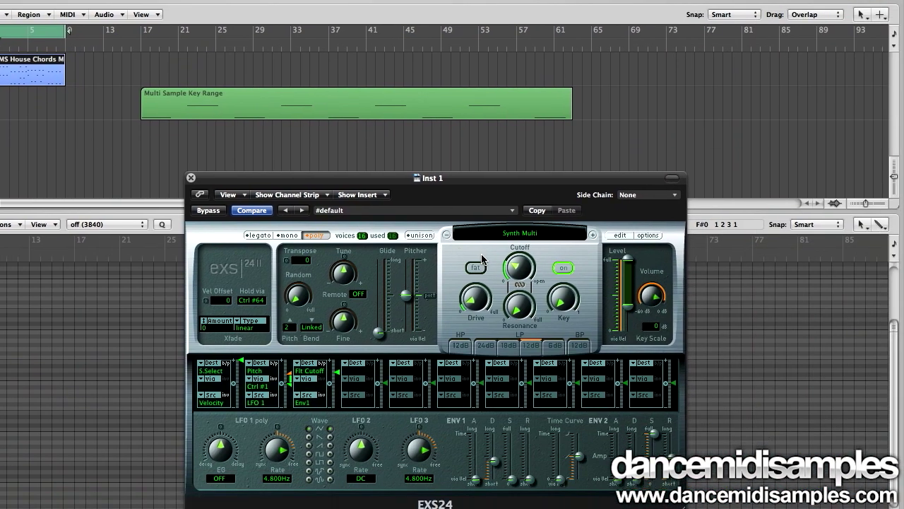
Step: Raise the EXS24 Synth Multi filter cutoff from about 31% to about 53% during playback
drag(801, 331, 799, 334)
mouse_move(518, 259)
mouse_down()
mouse_move(513, 216)
mouse_move(519, 278)
mouse_move(524, 259)
mouse_up()
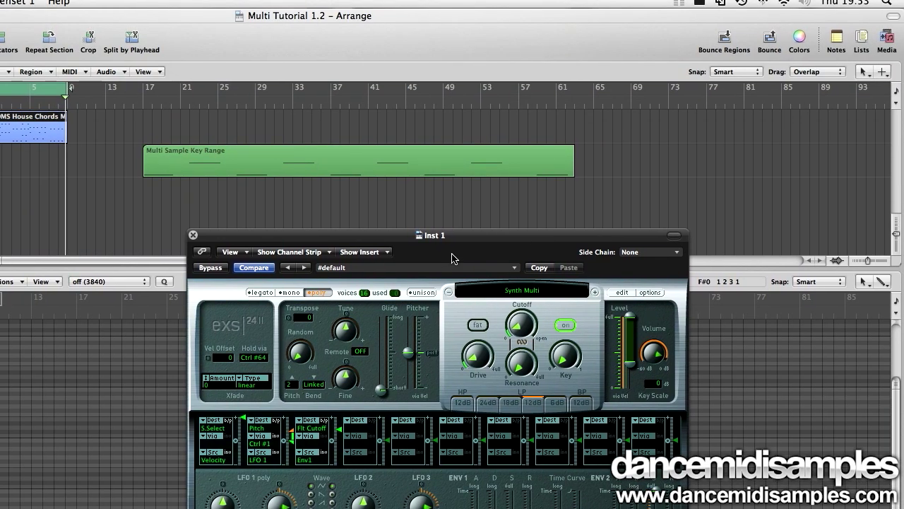